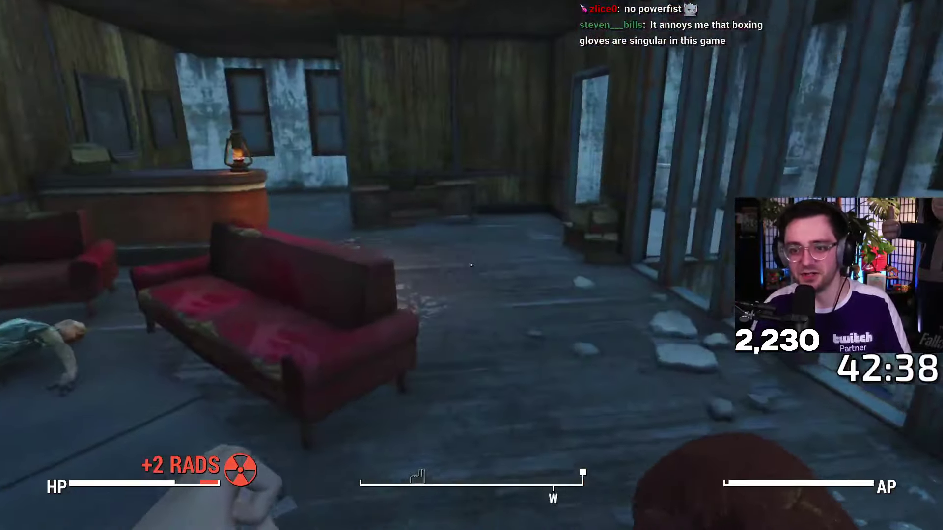
key("w")
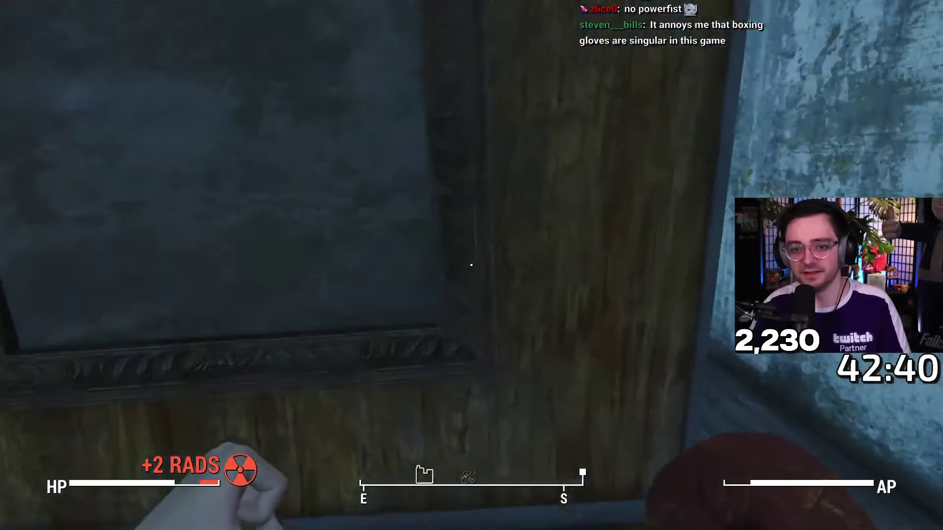
key("w")
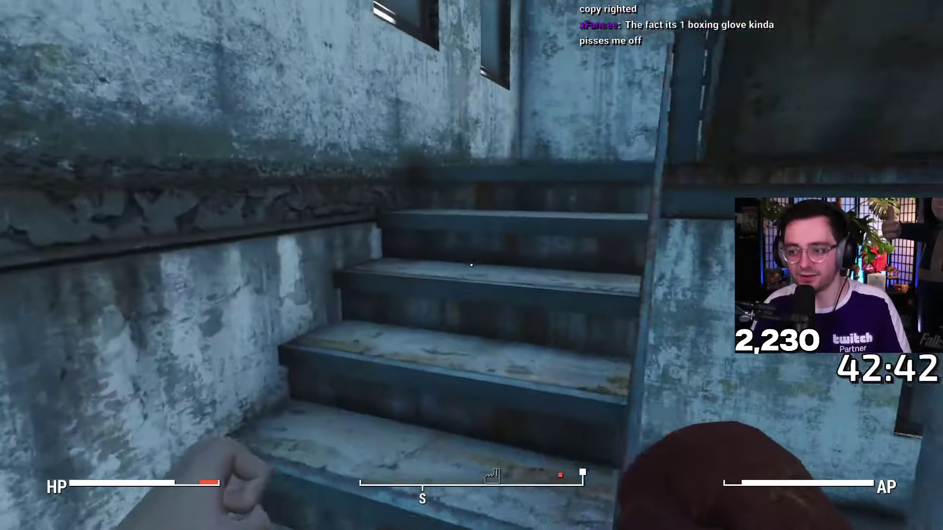
key("v")
key("w")
key("w")
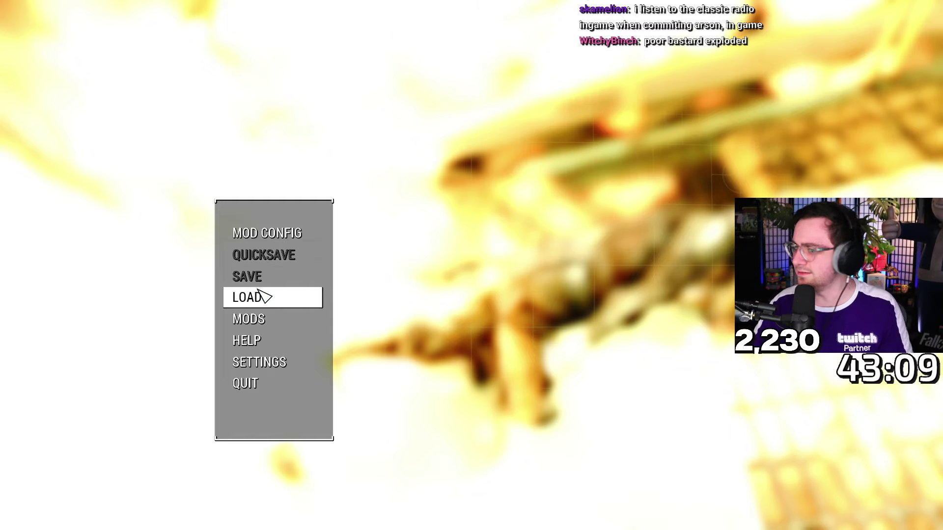
left_click(266, 296)
key("Return")
key("Return")
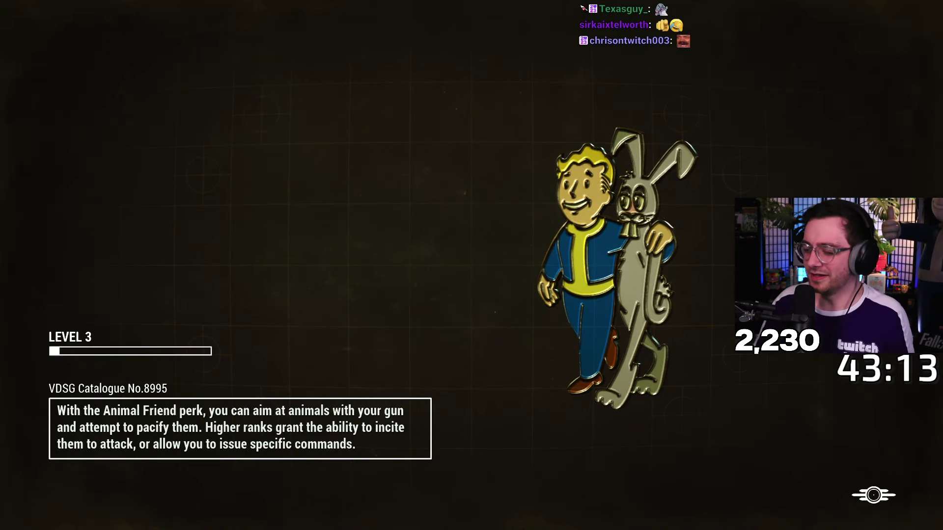